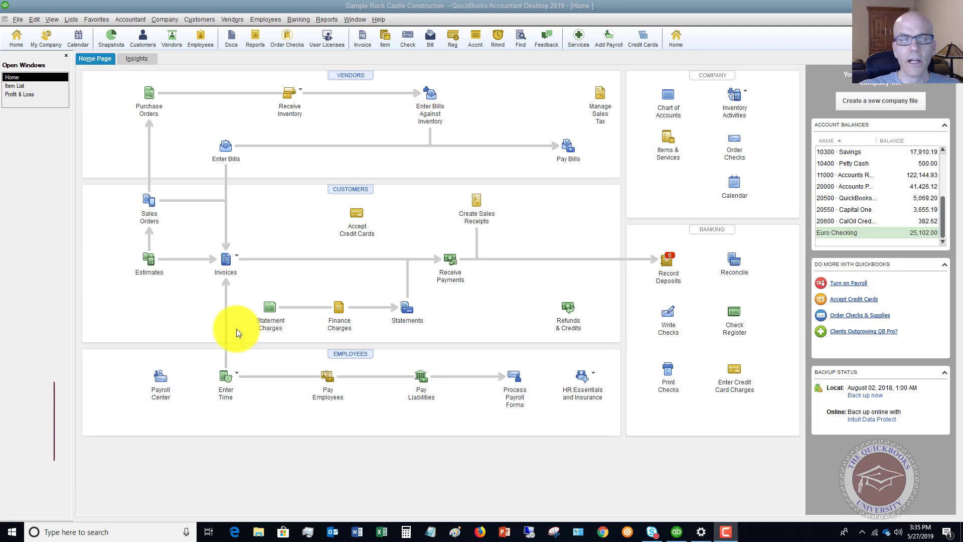
Open the Item List from the Lists menu and show the Item button's options
{"action": "left_click", "coordinate": [71, 20]}
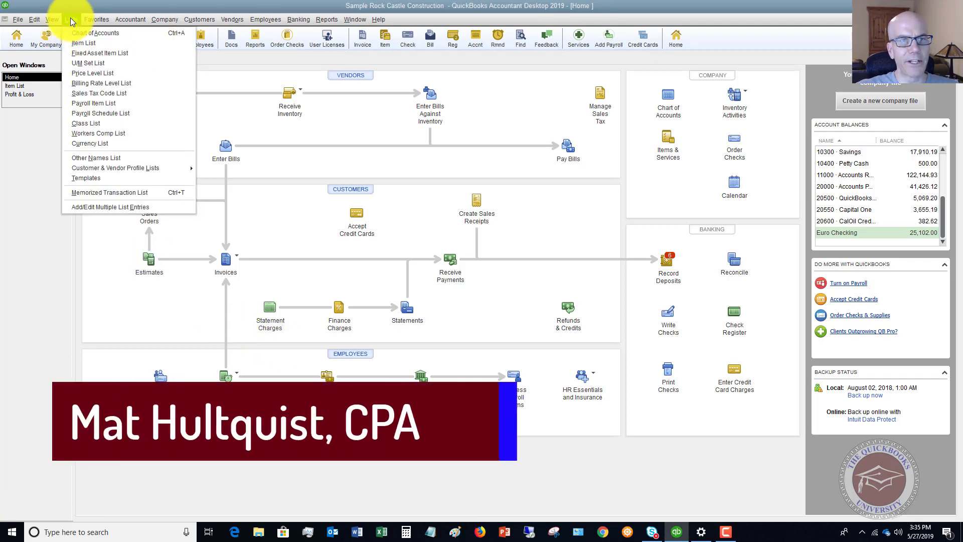
{"action": "left_click", "coordinate": [83, 43]}
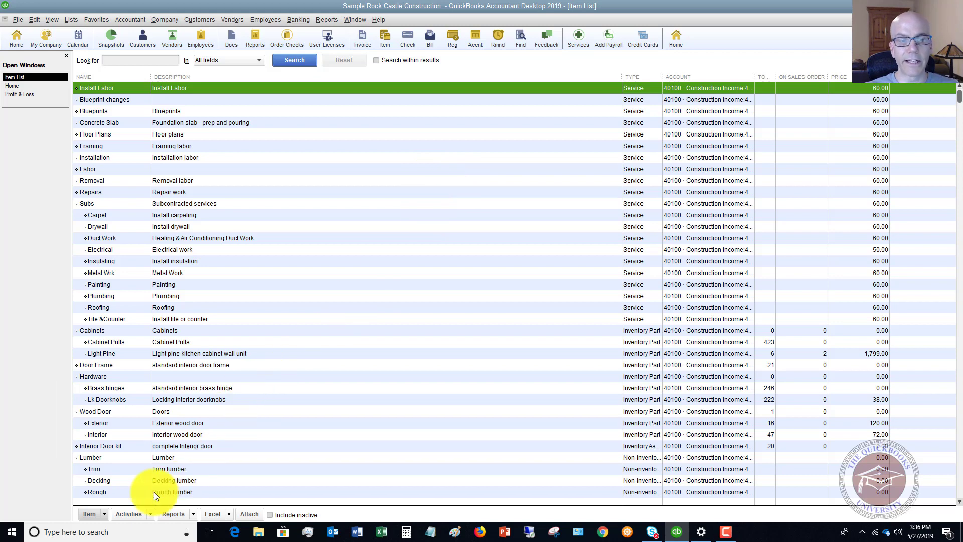
{"action": "left_click", "coordinate": [104, 513]}
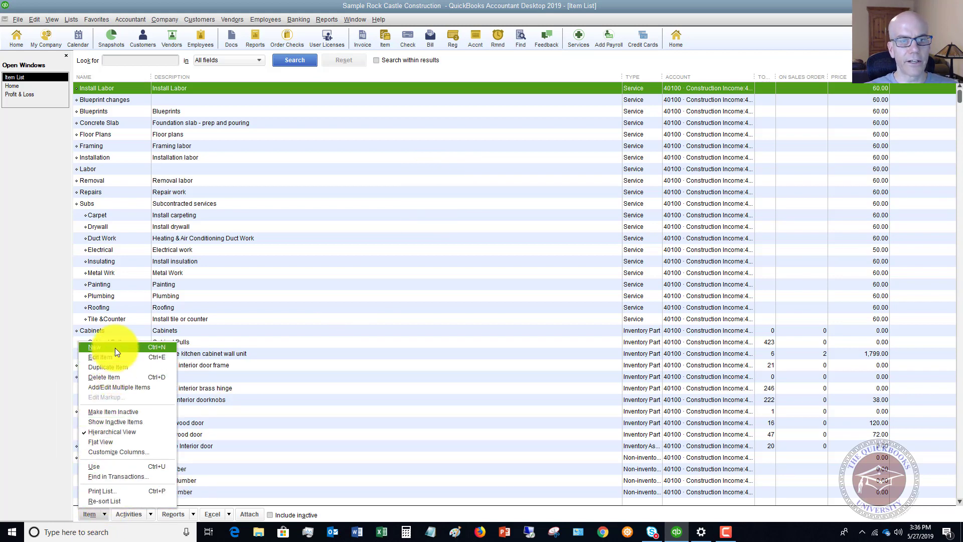
Start a new Discount-type item named 'Courtesy Discount'
{"action": "left_click", "coordinate": [134, 346]}
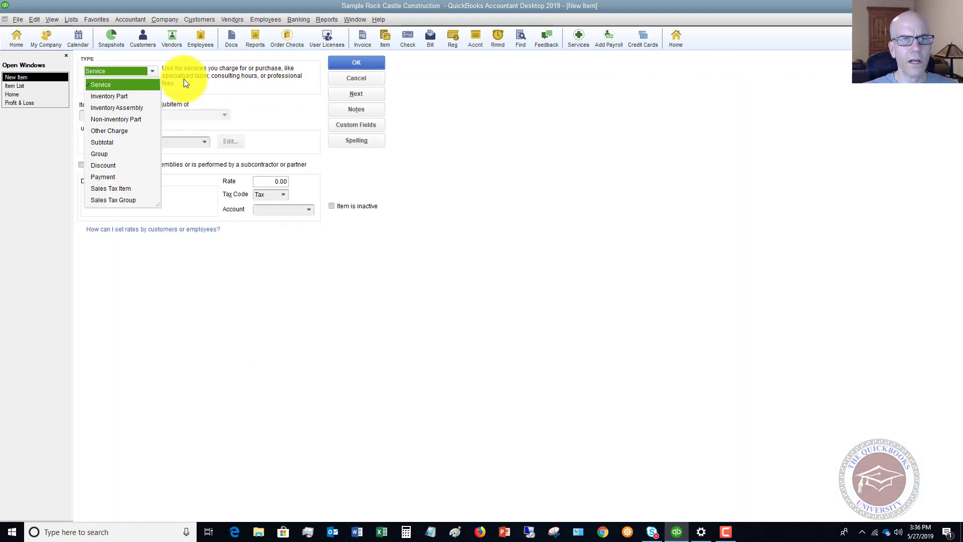
{"action": "left_click", "coordinate": [103, 165]}
{"action": "left_click", "coordinate": [121, 112]}
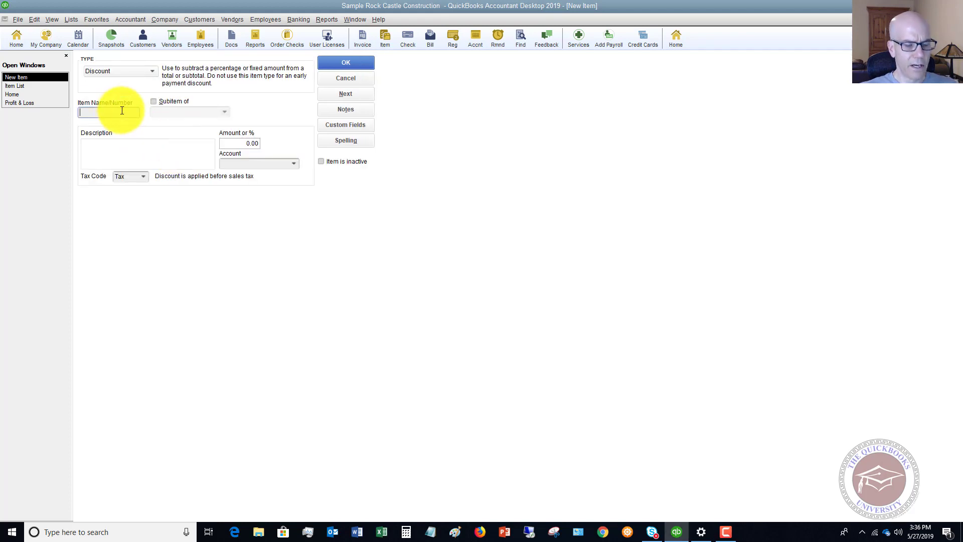
{"action": "type", "text": "Cou"}
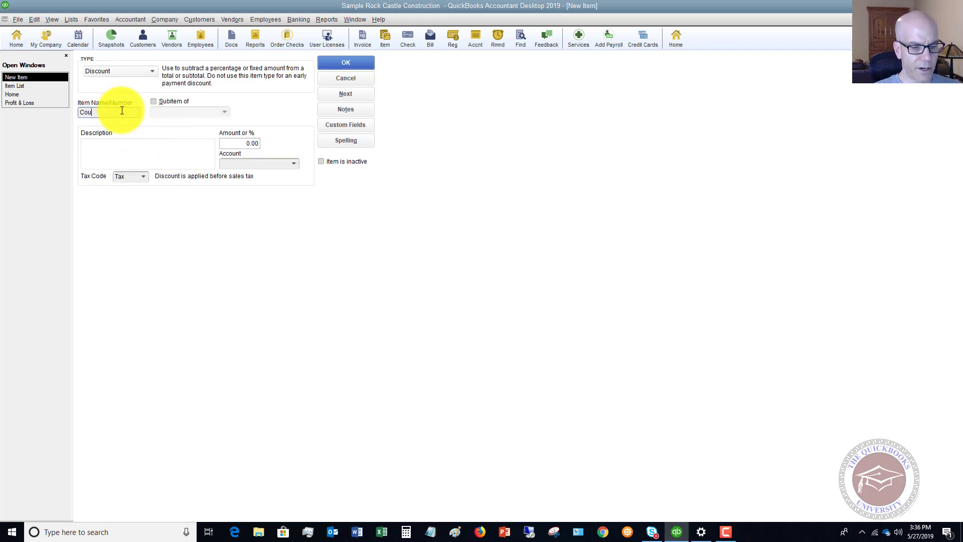
{"action": "type", "text": "rtesy D"}
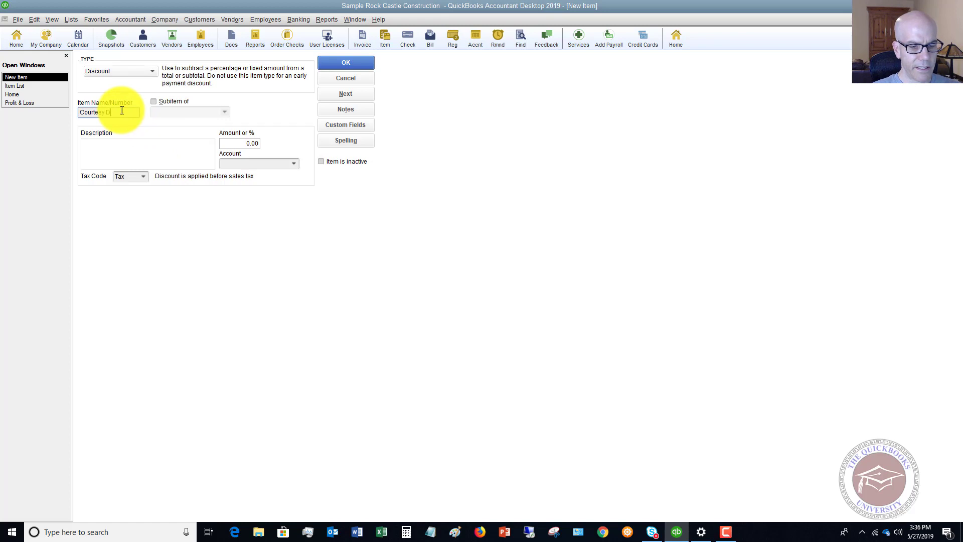
{"action": "type", "text": "iscou"}
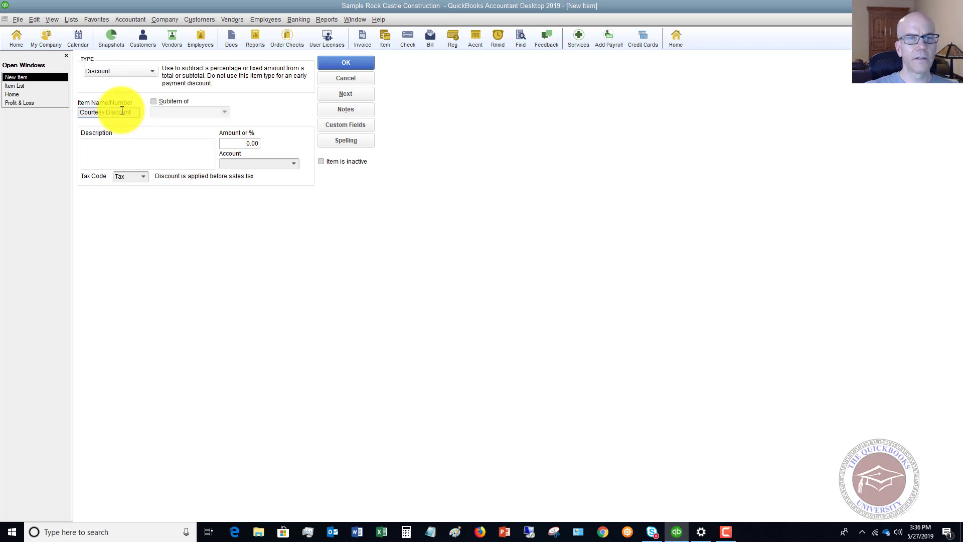
{"action": "type", "text": "nt"}
{"action": "key", "text": "Tab"}
Keep it a top-level item and enter the description 'Courtesy discount'
{"action": "left_click", "coordinate": [153, 103]}
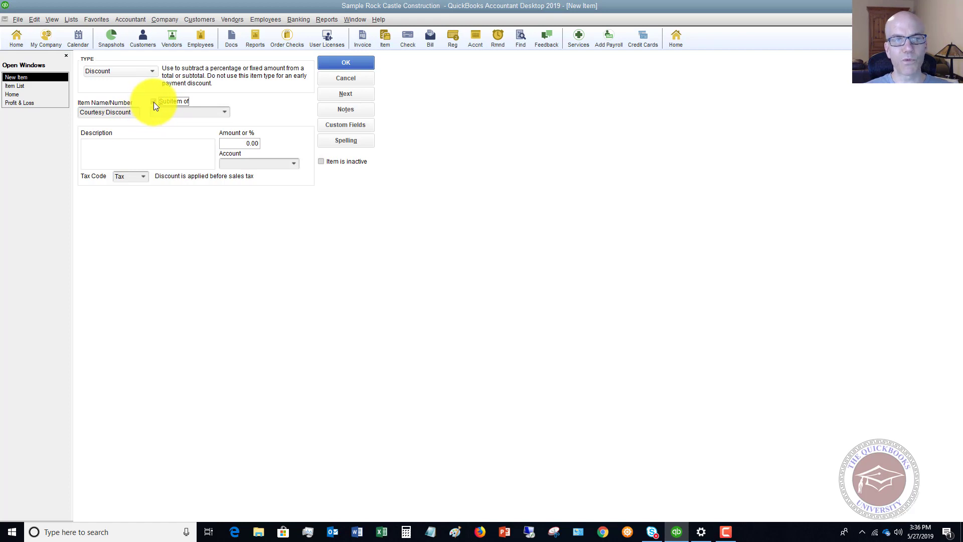
{"action": "left_click", "coordinate": [153, 101]}
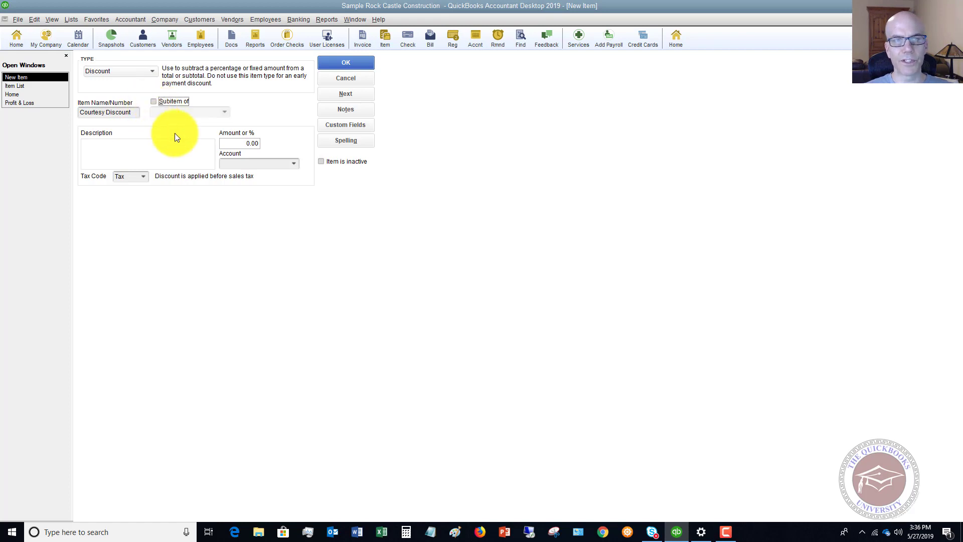
{"action": "left_click", "coordinate": [132, 143]}
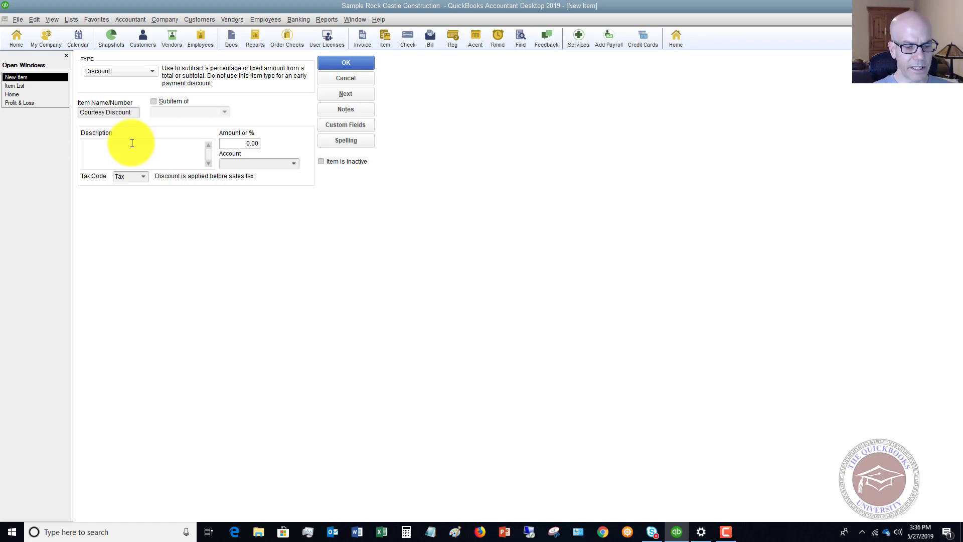
{"action": "type", "text": "Cour"}
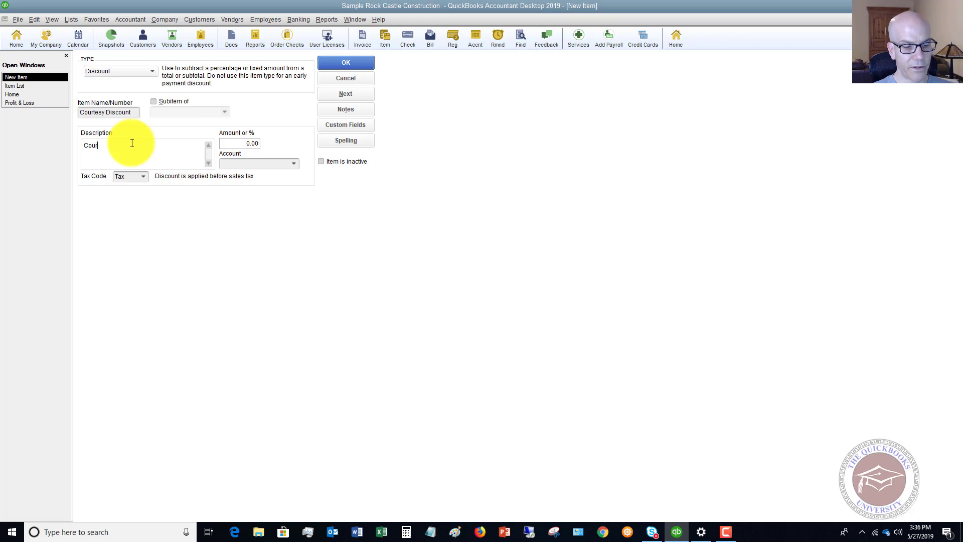
{"action": "type", "text": "tesy"}
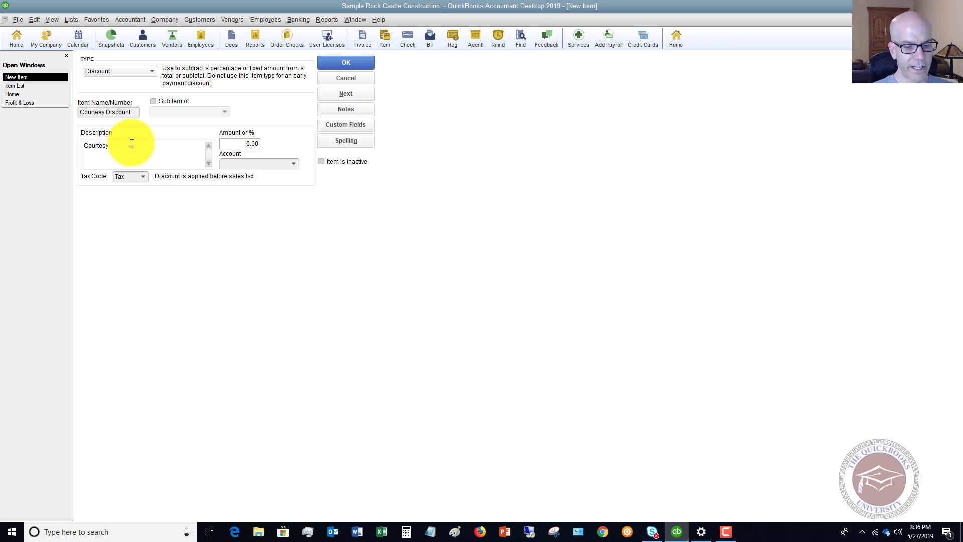
{"action": "type", "text": " discount"}
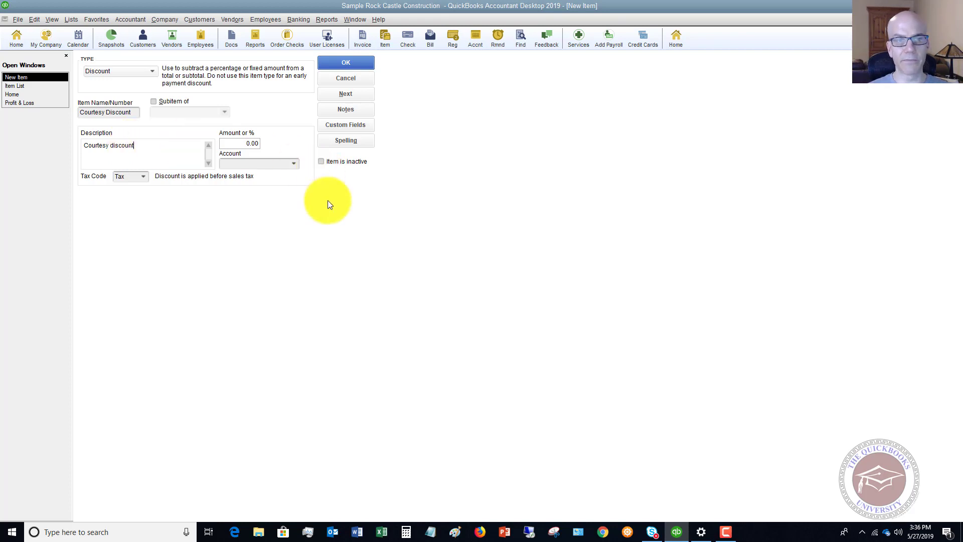
Replace the fixed 10.00 discount amount with 10.0%
{"action": "key", "text": "Tab"}
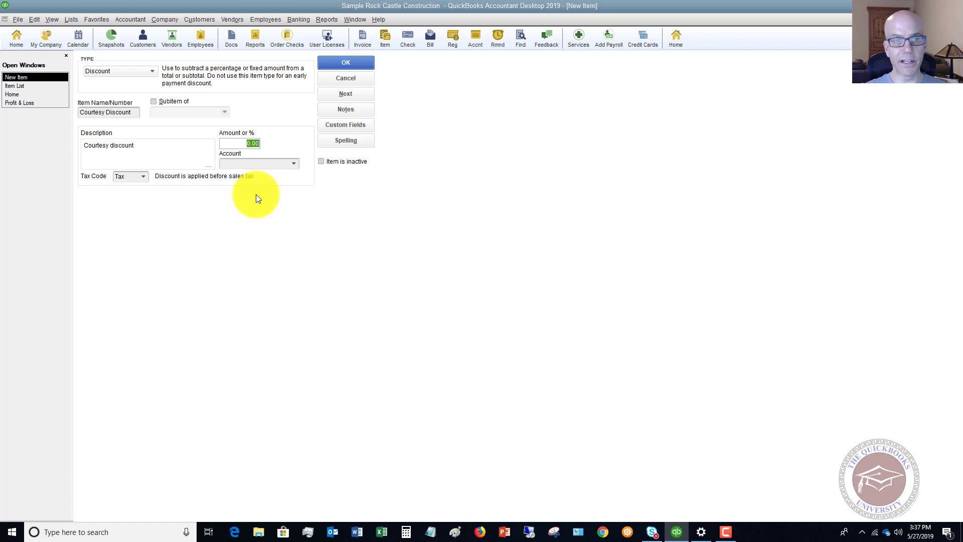
{"action": "type", "text": "10"}
{"action": "key", "text": "Tab"}
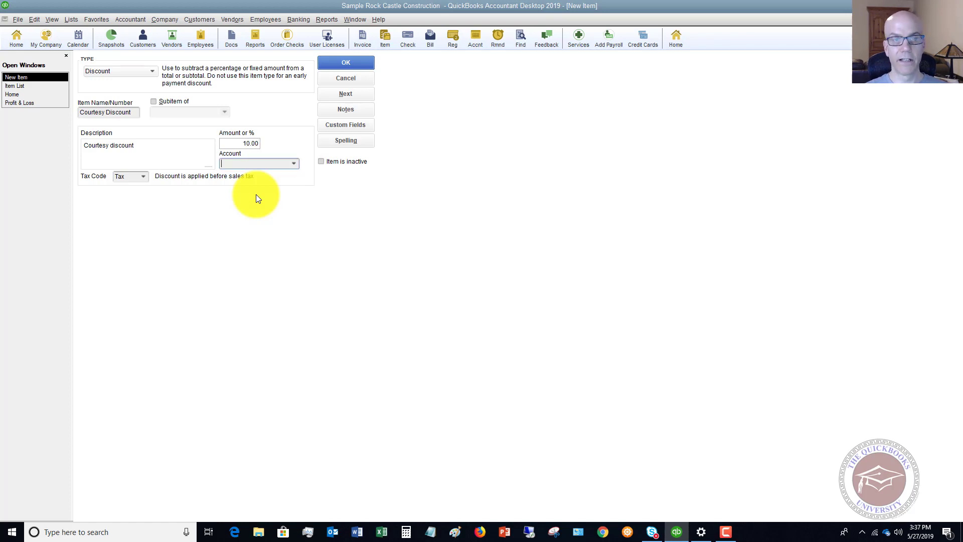
{"action": "left_click", "coordinate": [270, 162]}
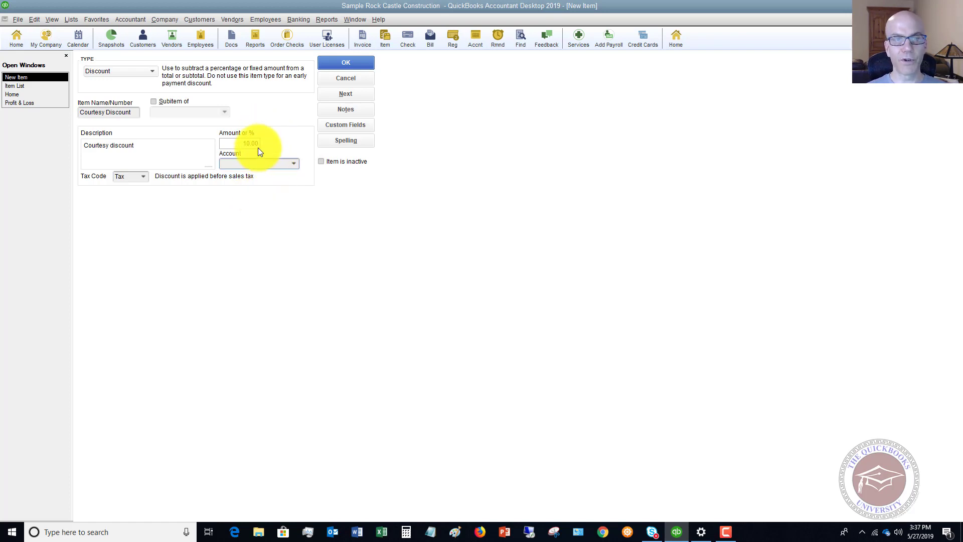
{"action": "left_click", "coordinate": [256, 145]}
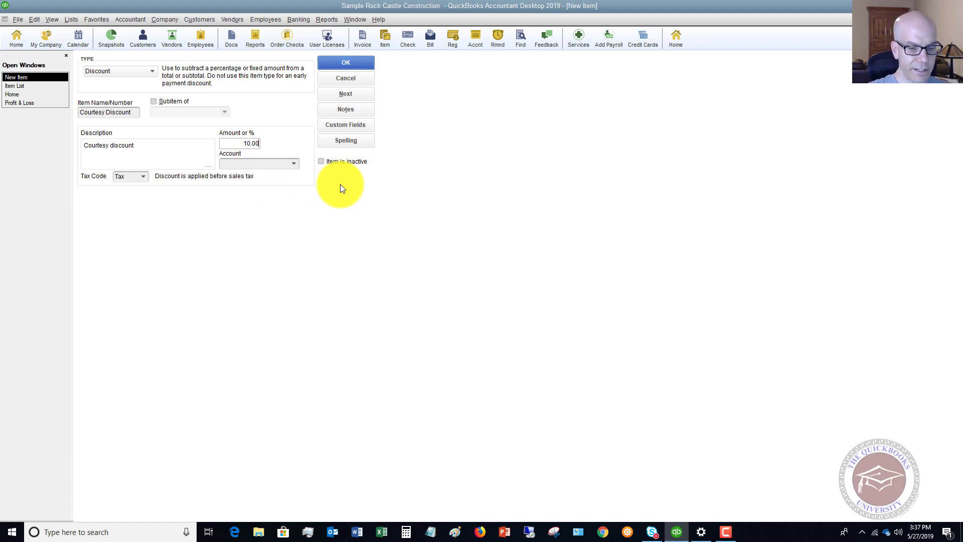
{"action": "key", "text": "BackSpace"}
{"action": "key", "text": "BackSpace"}
{"action": "key", "text": "BackSpace"}
{"action": "key", "text": "BackSpace"}
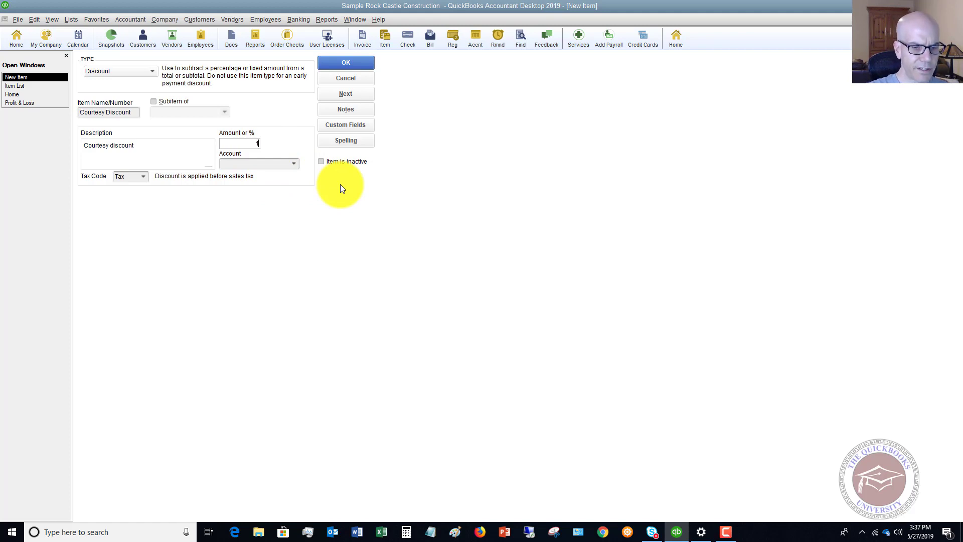
{"action": "type", "text": "10.0"}
{"action": "type", "text": "%"}
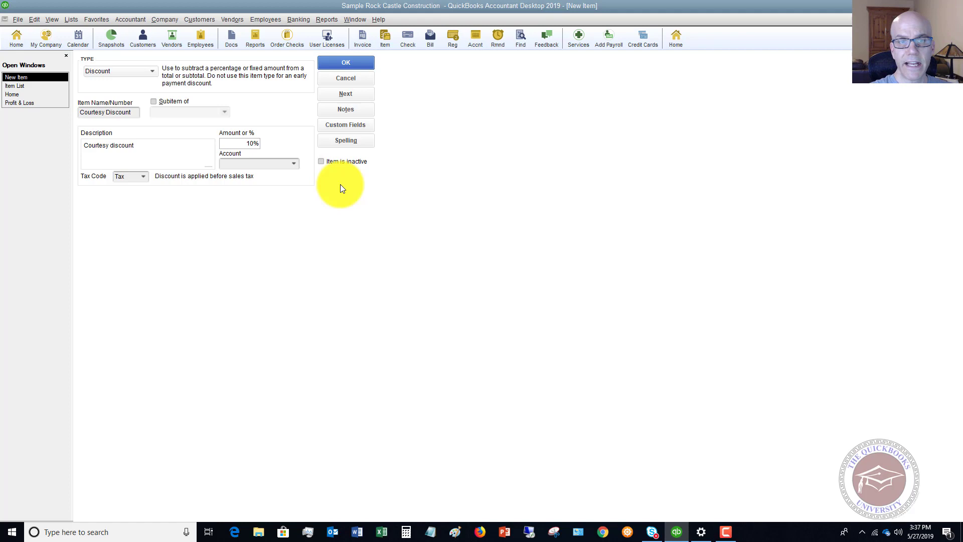
{"action": "key", "text": "Tab"}
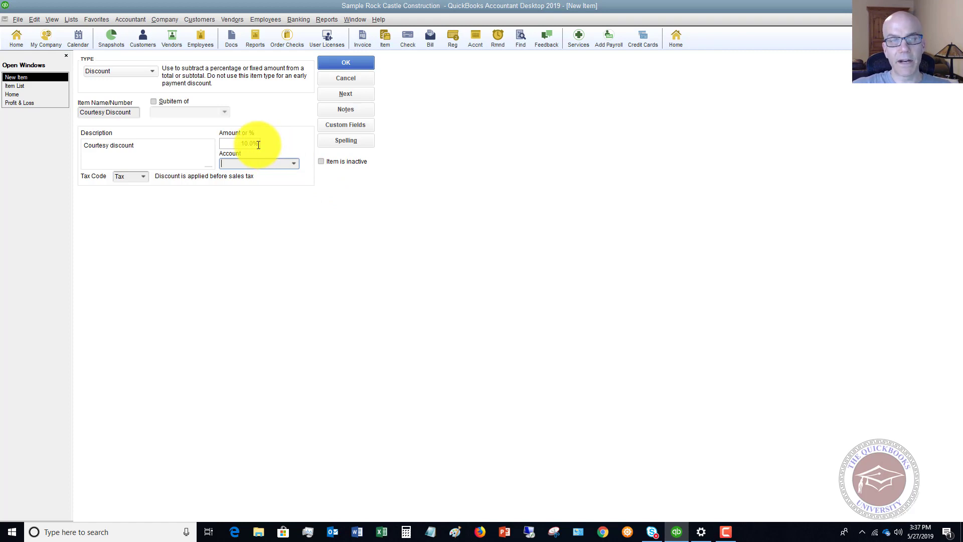
Choose 40100 · Construction Income as the discount's account
{"action": "left_click", "coordinate": [293, 165]}
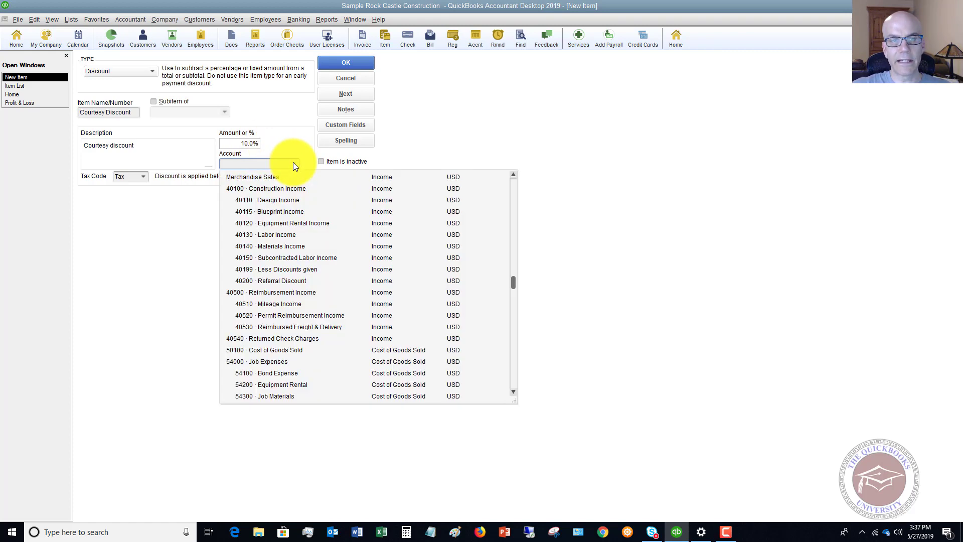
{"action": "left_click", "coordinate": [273, 270]}
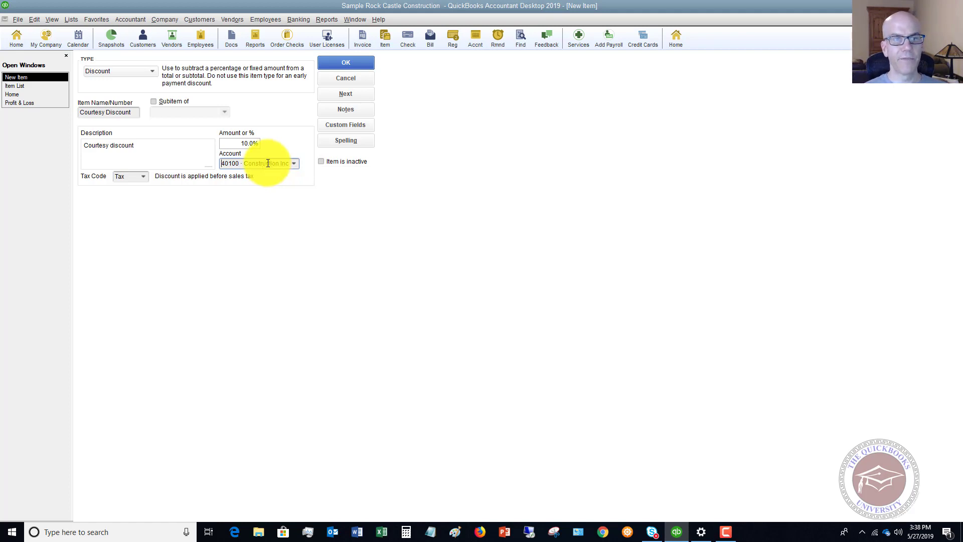
{"action": "left_click", "coordinate": [145, 176]}
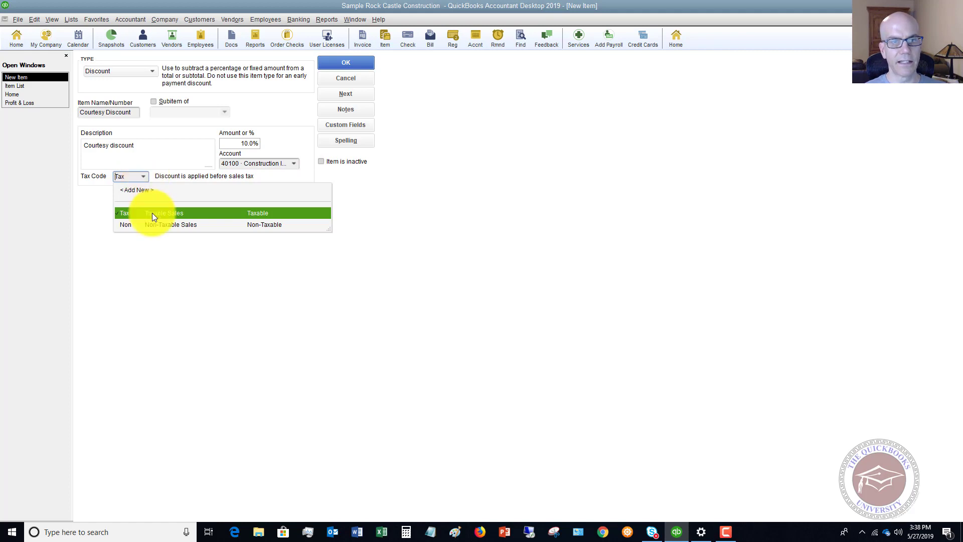
{"action": "left_click", "coordinate": [80, 201]}
{"action": "left_click", "coordinate": [144, 177]}
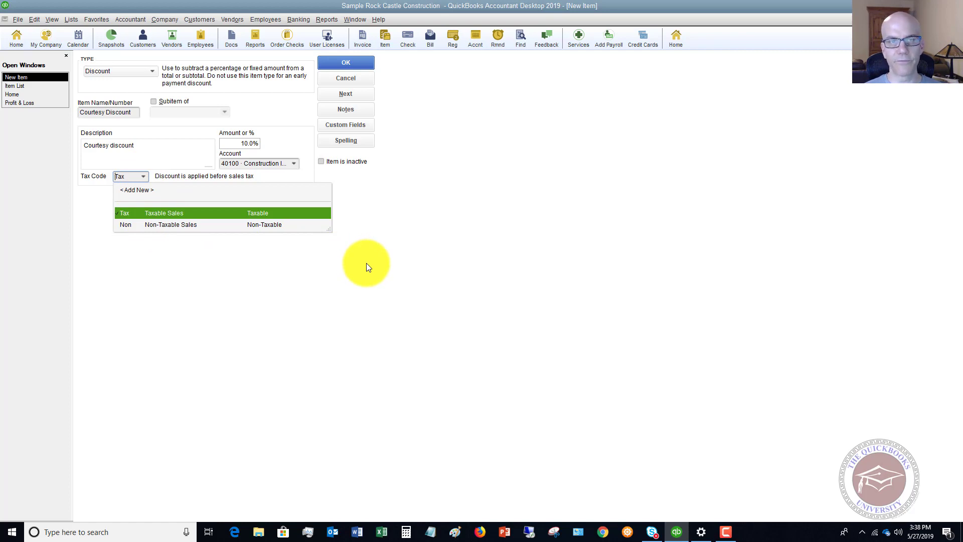
{"action": "key", "text": "Escape"}
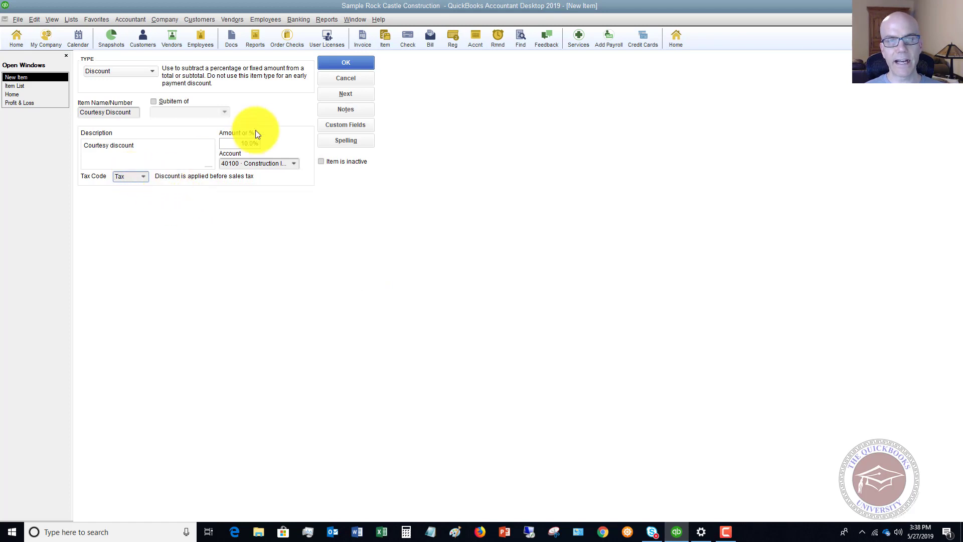
Save the Courtesy Discount item and open a new blank invoice with Ctrl+I
{"action": "left_click", "coordinate": [345, 64]}
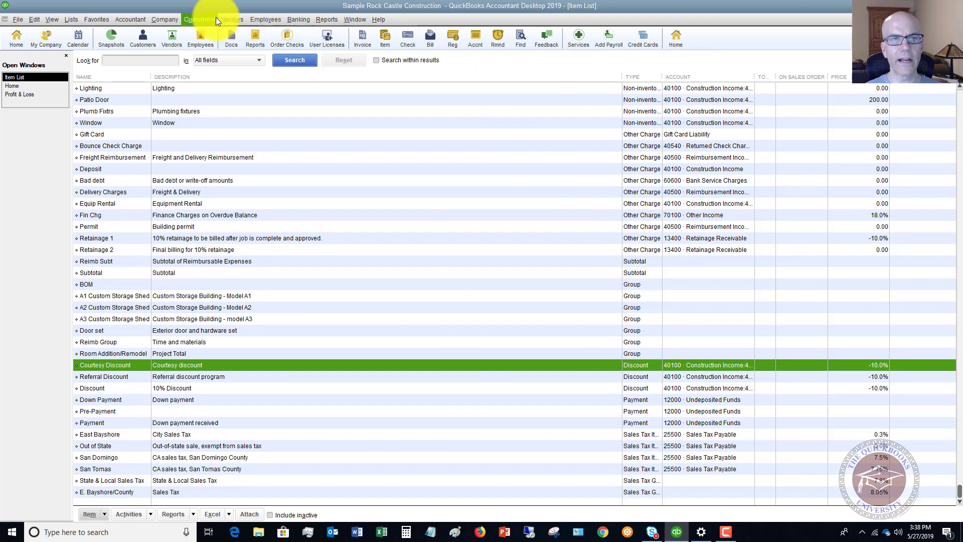
{"action": "left_click", "coordinate": [200, 18]}
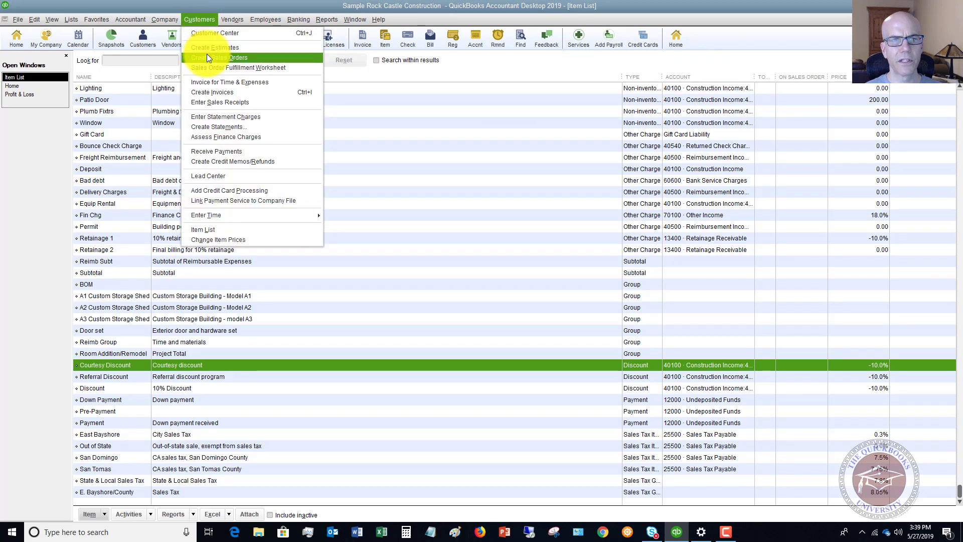
{"action": "key", "text": "Escape"}
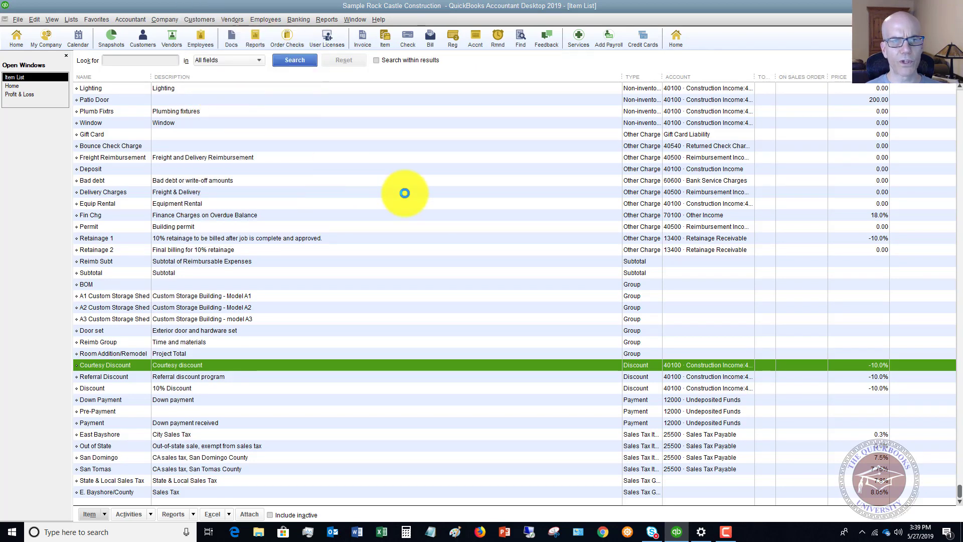
{"action": "key", "text": "ctrl+i"}
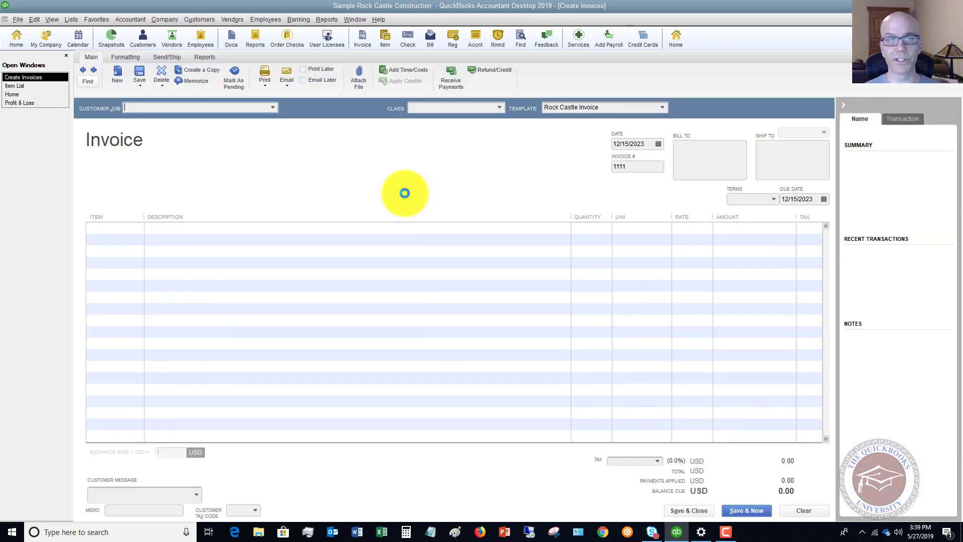
Set Customer:Job to XYZ Company:Remodel Showroom and the class to Remodel
{"action": "left_click", "coordinate": [272, 107]}
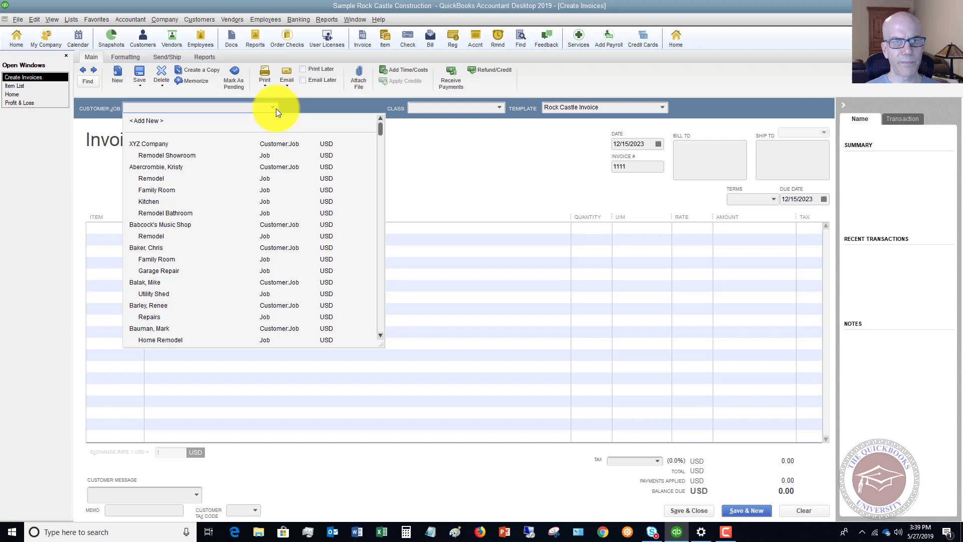
{"action": "left_click", "coordinate": [162, 155]}
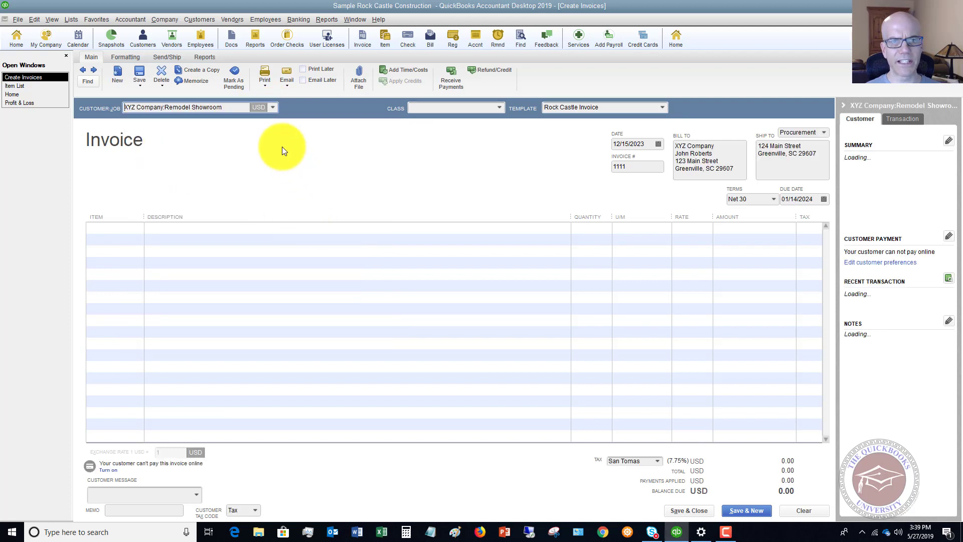
{"action": "left_click", "coordinate": [499, 108]}
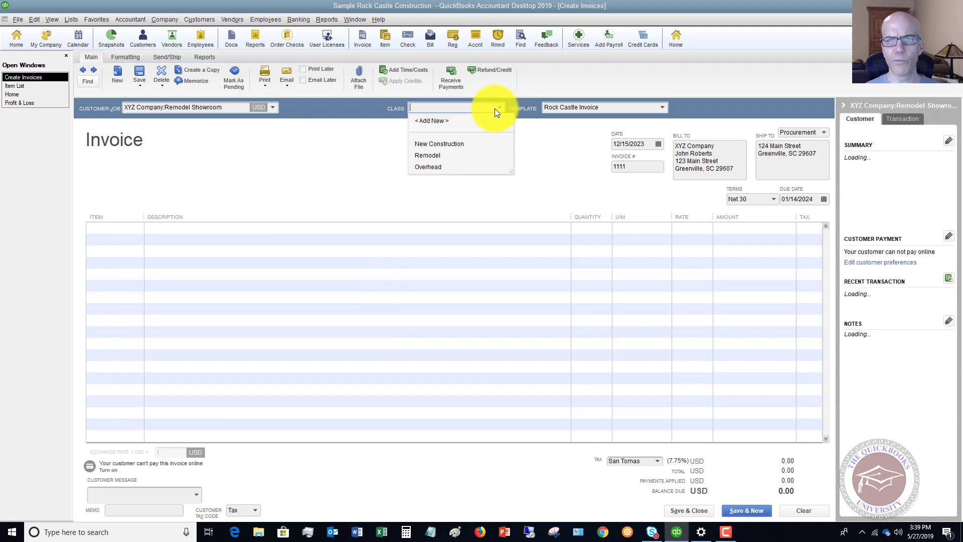
{"action": "left_click", "coordinate": [426, 156]}
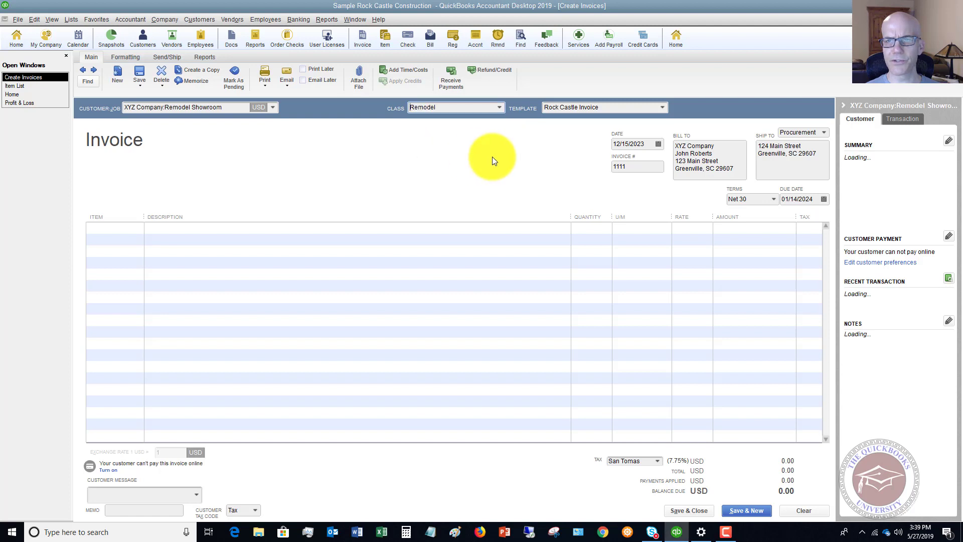
Add line items Install Labor with quantity 20 and Concrete Slab with quantity 15
{"action": "left_click", "coordinate": [137, 227]}
{"action": "left_click", "coordinate": [138, 226]}
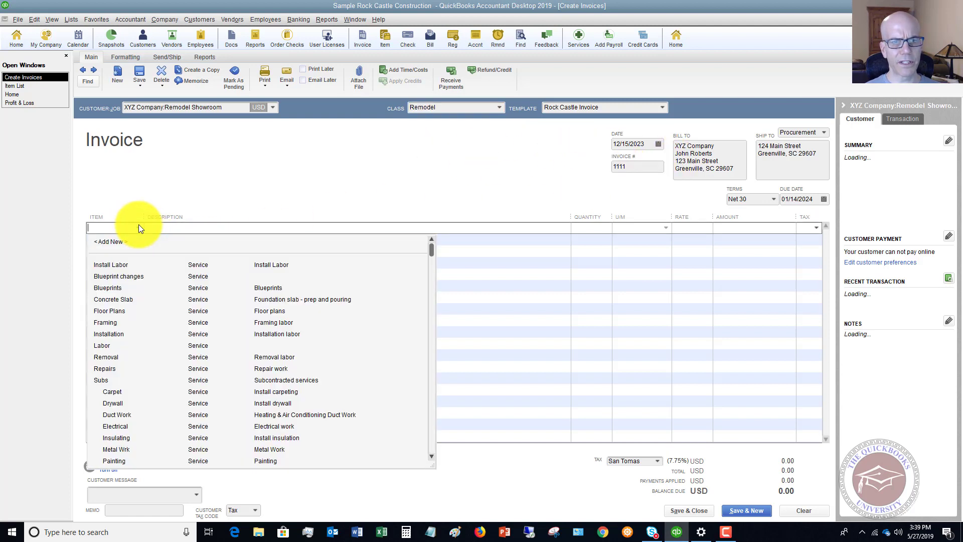
{"action": "left_click", "coordinate": [120, 264]}
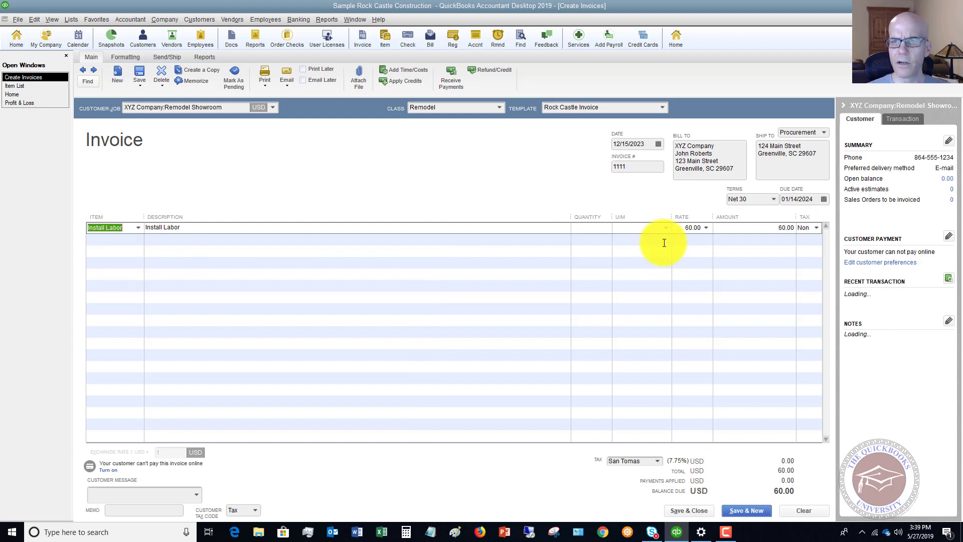
{"action": "left_click", "coordinate": [594, 227]}
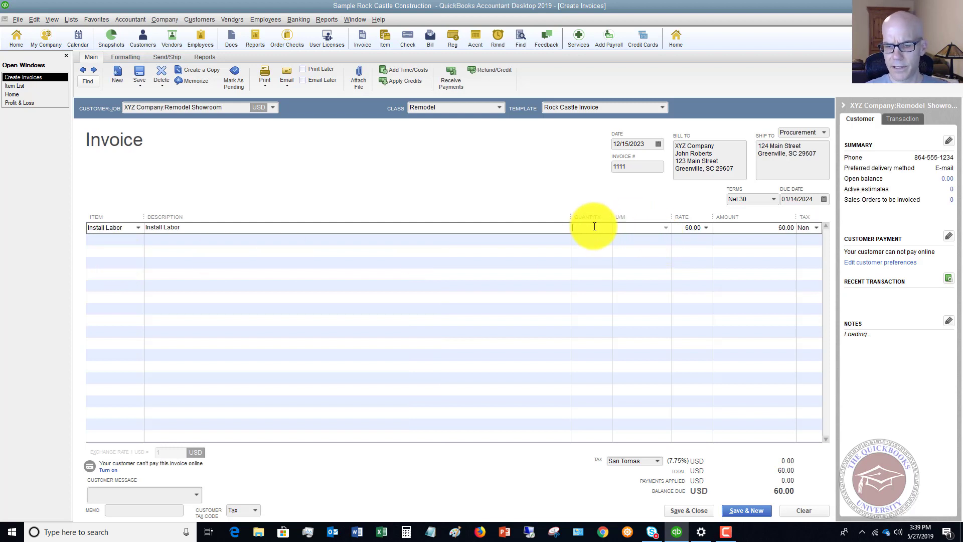
{"action": "type", "text": "20"}
{"action": "key", "text": "Tab"}
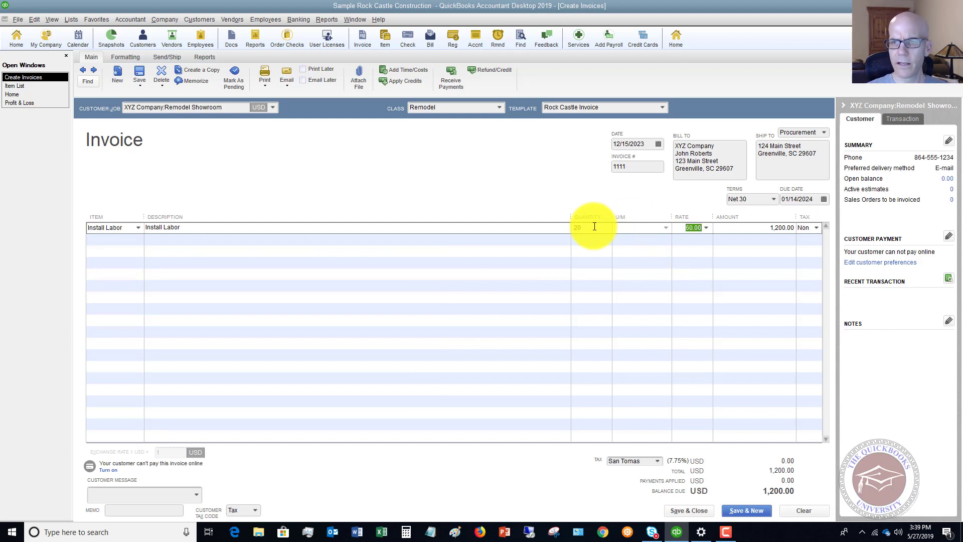
{"action": "left_click", "coordinate": [137, 238]}
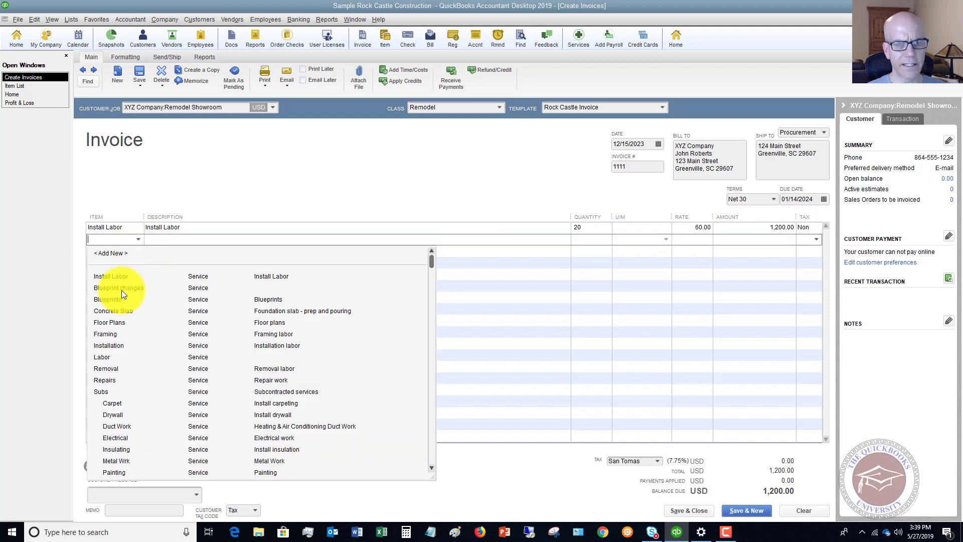
{"action": "left_click", "coordinate": [115, 310]}
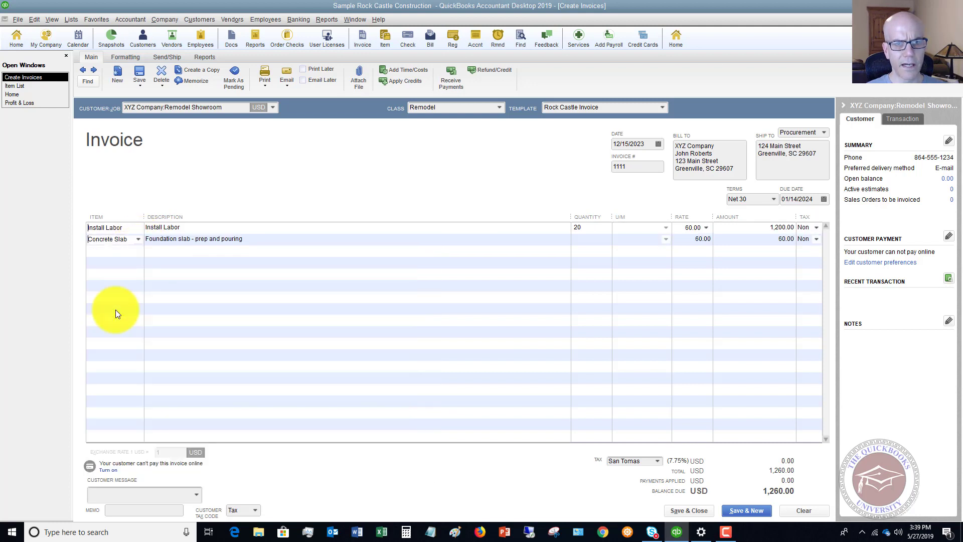
{"action": "left_click", "coordinate": [587, 238]}
{"action": "type", "text": "15"}
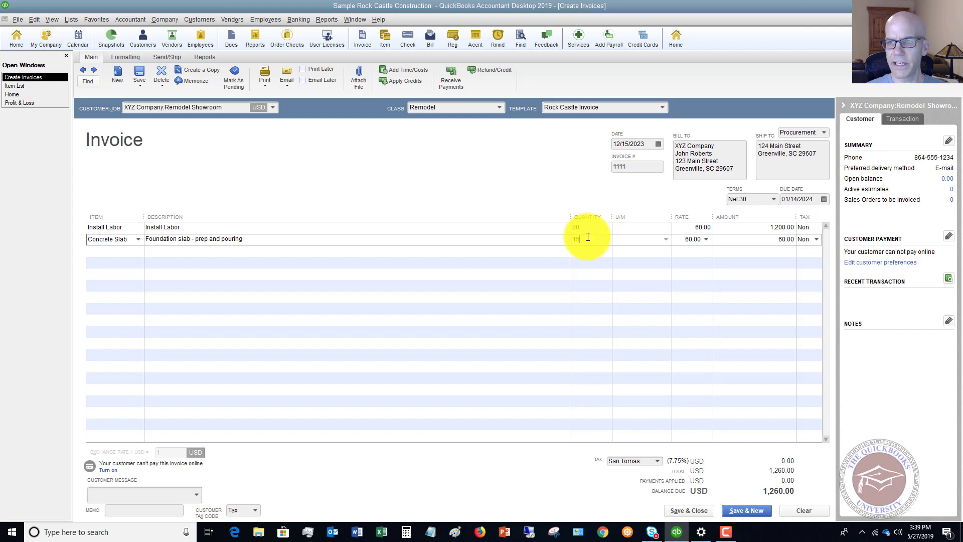
{"action": "key", "text": "Tab"}
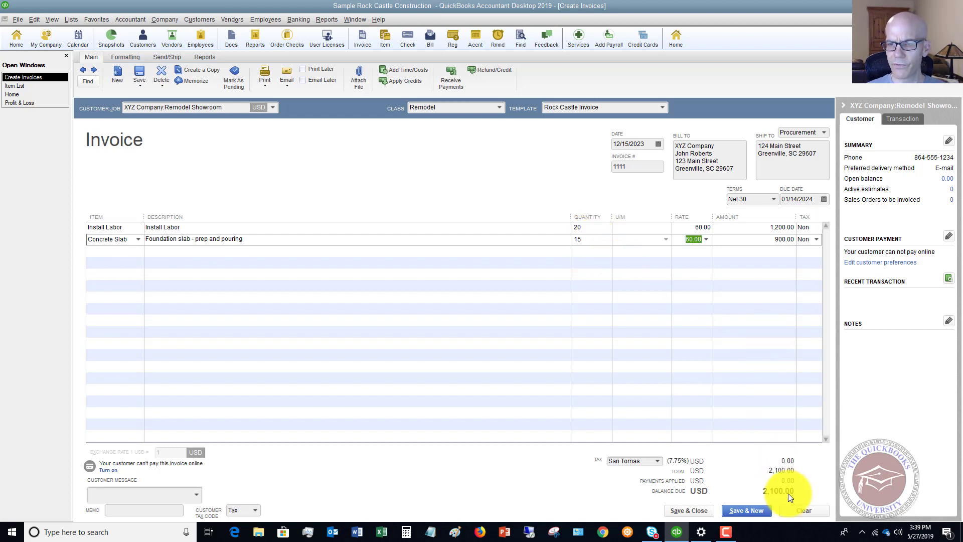
Put Courtesy Discount on the third line, taking -90.00 for a 2,010.00 total
{"action": "left_click", "coordinate": [142, 252]}
{"action": "left_click", "coordinate": [140, 251]}
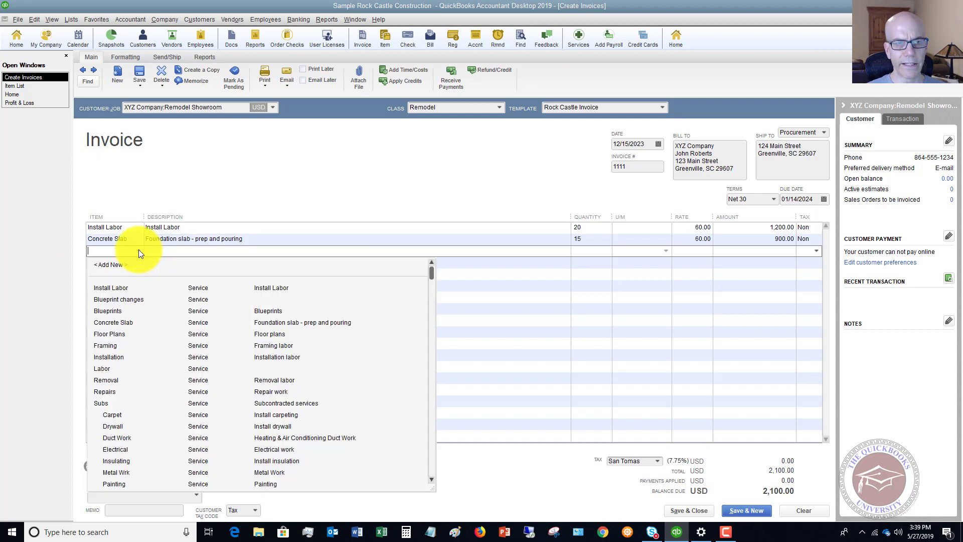
{"action": "scroll", "coordinate": [170, 326], "scroll_direction": "down", "scroll_amount": 5}
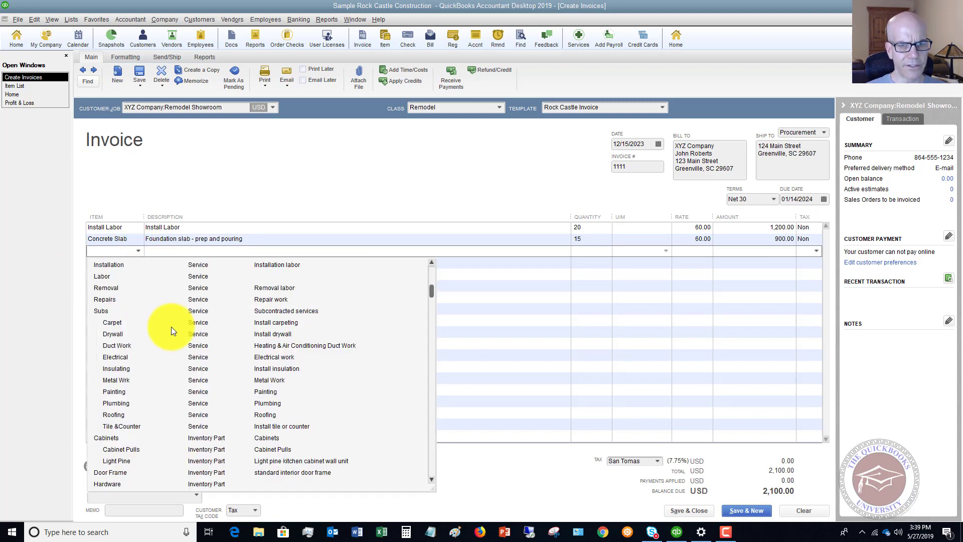
{"action": "scroll", "coordinate": [167, 325], "scroll_direction": "down", "scroll_amount": 12}
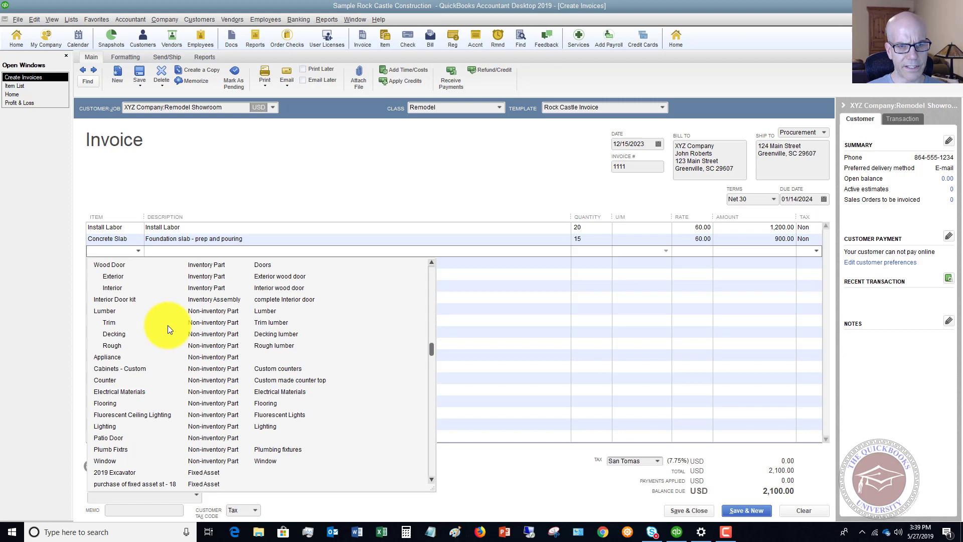
{"action": "scroll", "coordinate": [167, 325], "scroll_direction": "down", "scroll_amount": 7}
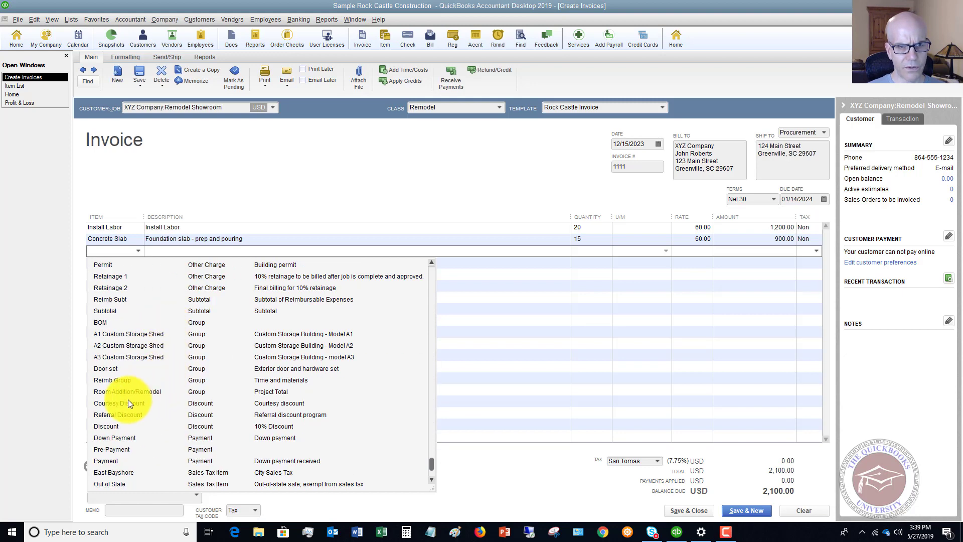
{"action": "left_click", "coordinate": [119, 402]}
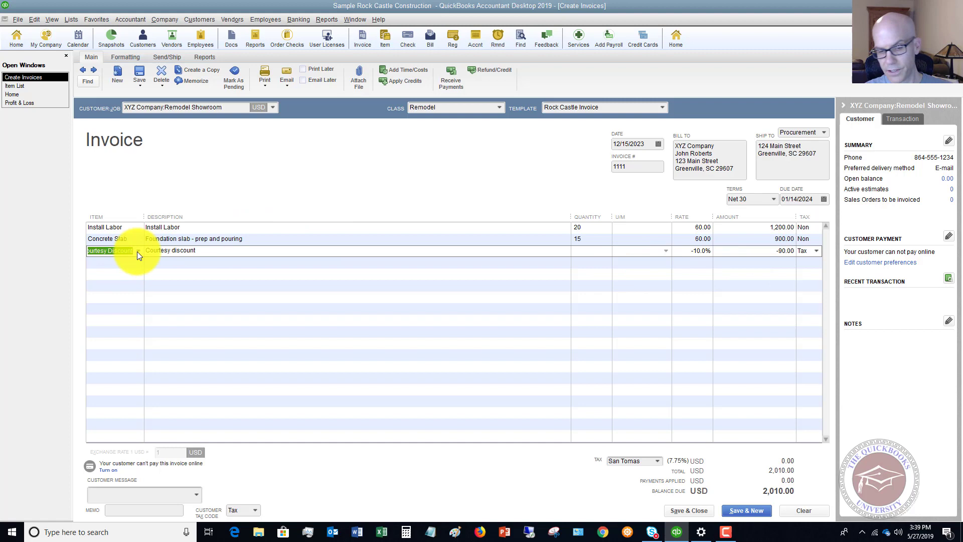
Delete the discount line and add a 2,100.00 Subtotal line as the third line
{"action": "key", "text": "ctrl+Delete"}
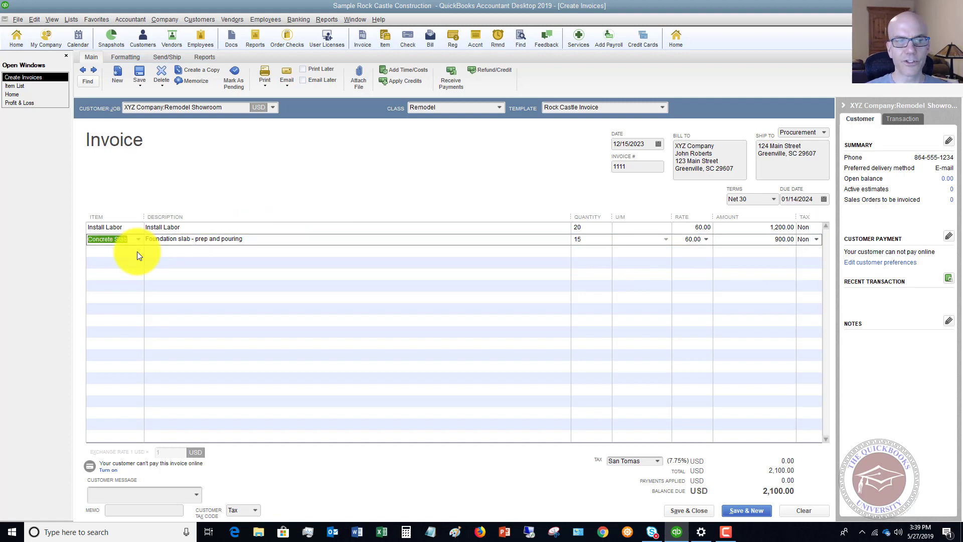
{"action": "left_click", "coordinate": [138, 252]}
{"action": "left_click", "coordinate": [139, 251]}
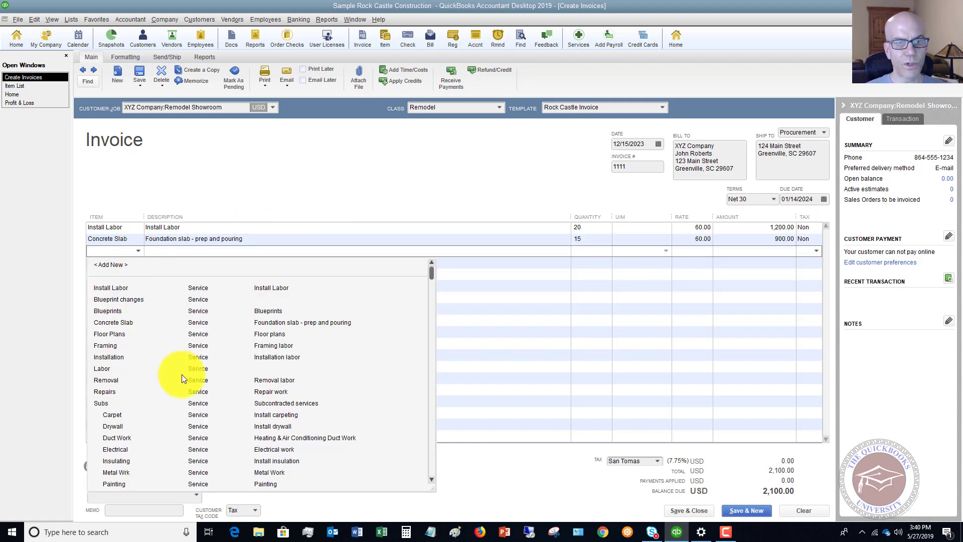
{"action": "scroll", "coordinate": [182, 374], "scroll_direction": "down", "scroll_amount": 10}
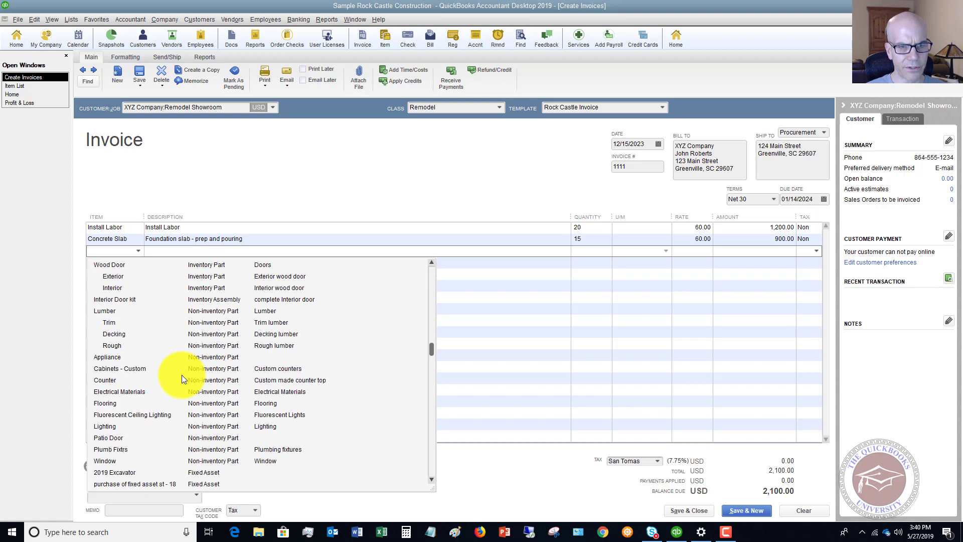
{"action": "scroll", "coordinate": [182, 375], "scroll_direction": "down", "scroll_amount": 12}
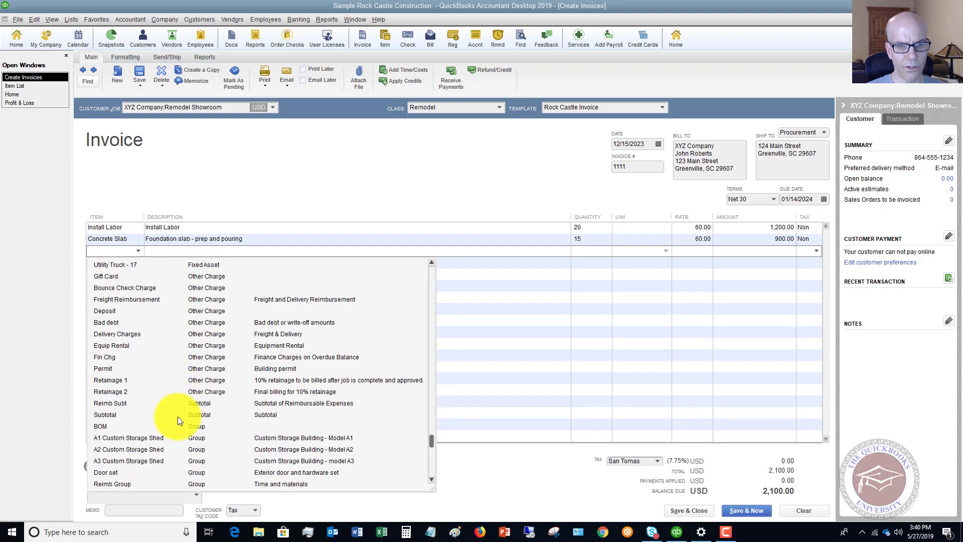
{"action": "left_click", "coordinate": [203, 414]}
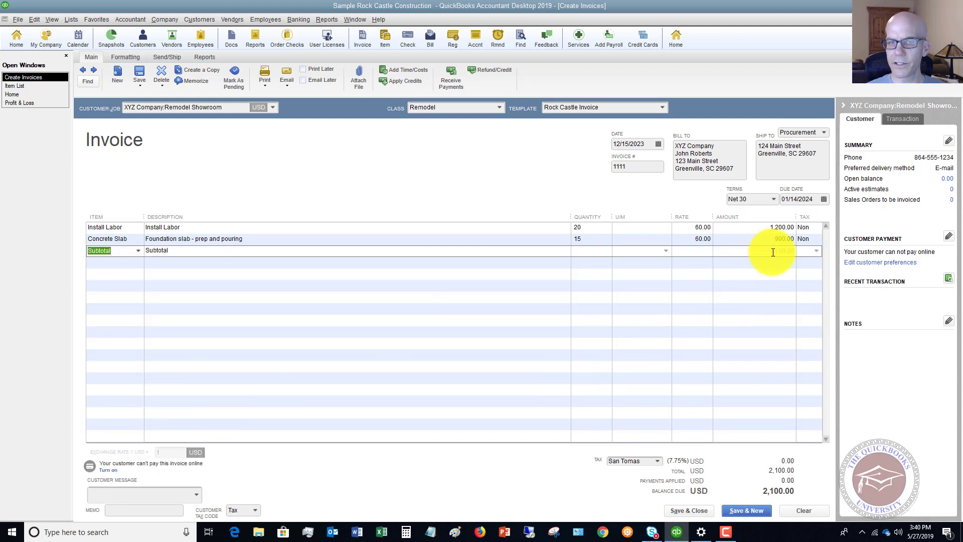
{"action": "left_click", "coordinate": [140, 266]}
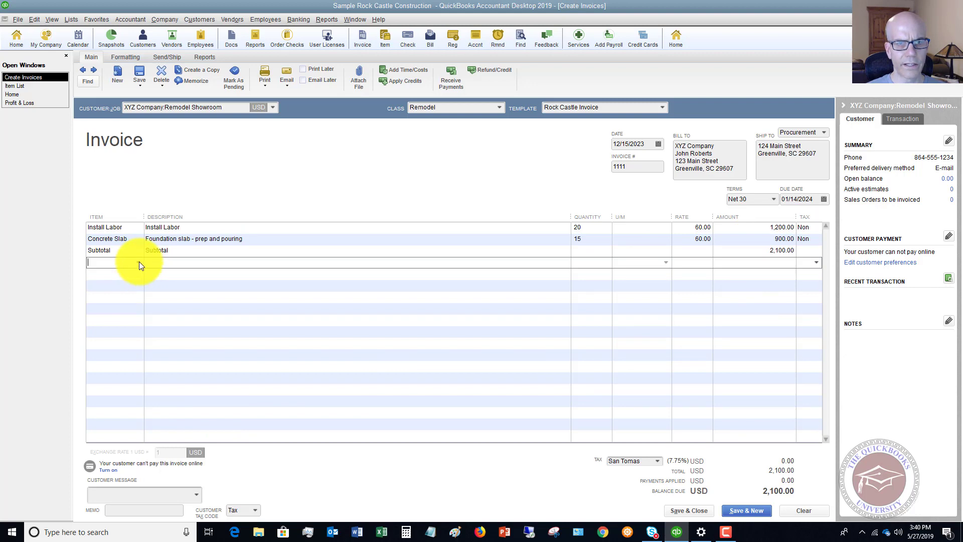
Add Courtesy Discount beneath the Subtotal, taking -210.00 for a 1,890.00 balance
{"action": "left_click", "coordinate": [139, 262]}
{"action": "scroll", "coordinate": [171, 346], "scroll_direction": "down", "scroll_amount": 10}
{"action": "scroll", "coordinate": [171, 346], "scroll_direction": "down", "scroll_amount": 15}
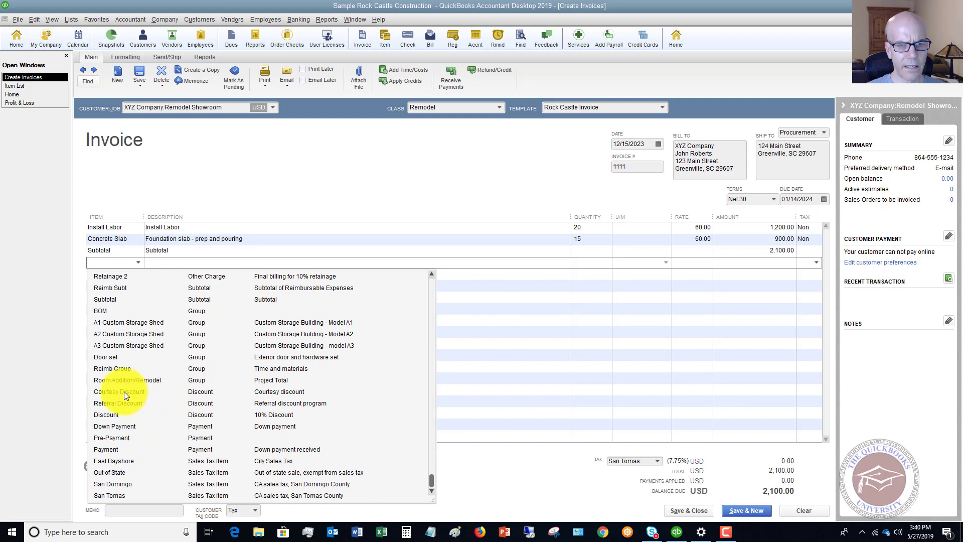
{"action": "left_click", "coordinate": [124, 391]}
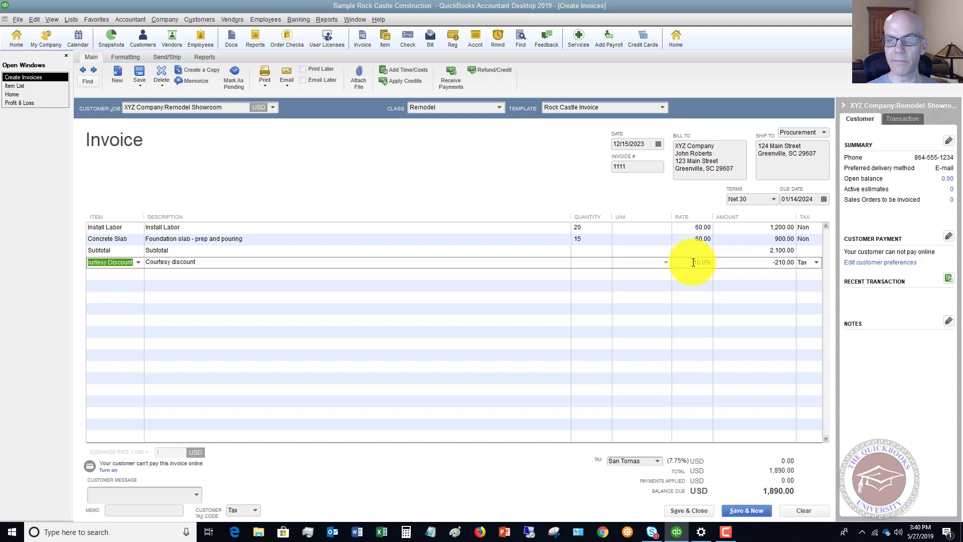
Select and then deselect the Courtesy discount line's description text
{"action": "left_click", "coordinate": [207, 261]}
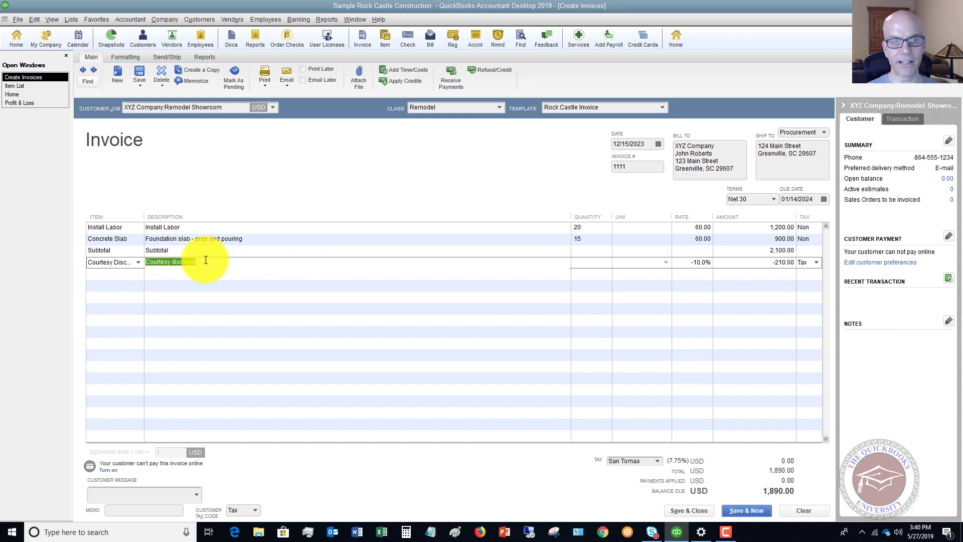
{"action": "left_click", "coordinate": [209, 261]}
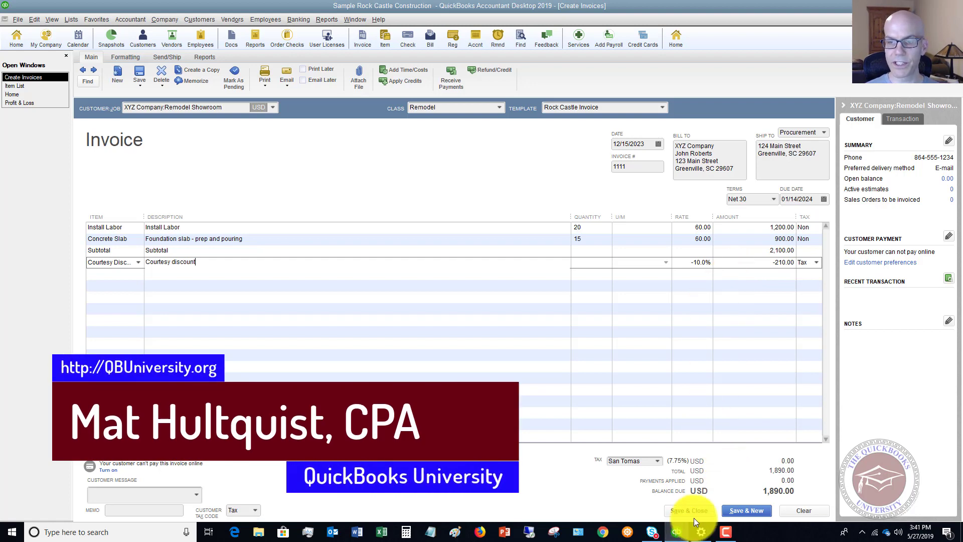
Save invoice 1111 with its discount line, advancing the form to invoice 1112
{"action": "left_click", "coordinate": [743, 511]}
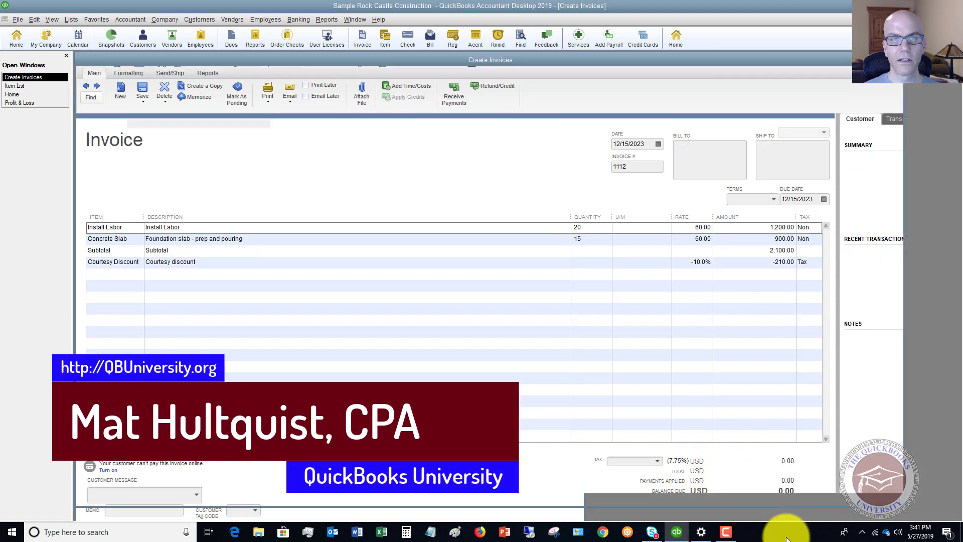